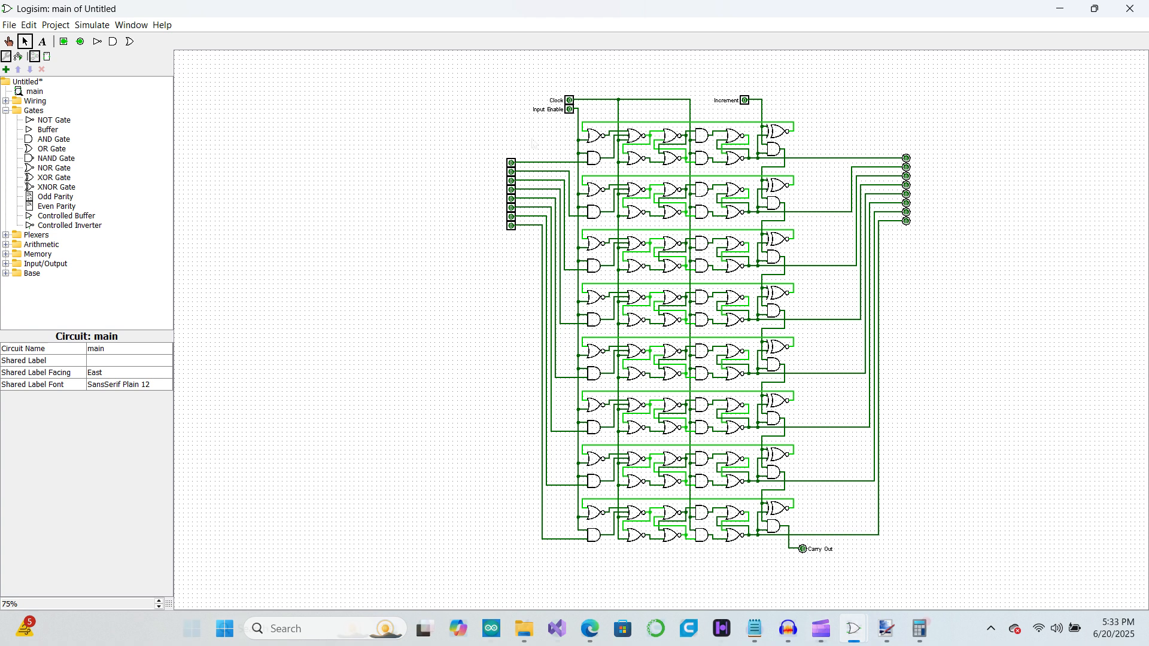
Step: Turn the Increment input on and pulse the Clock input repeatedly to make the 8-bit counter count up
left_click(9, 42)
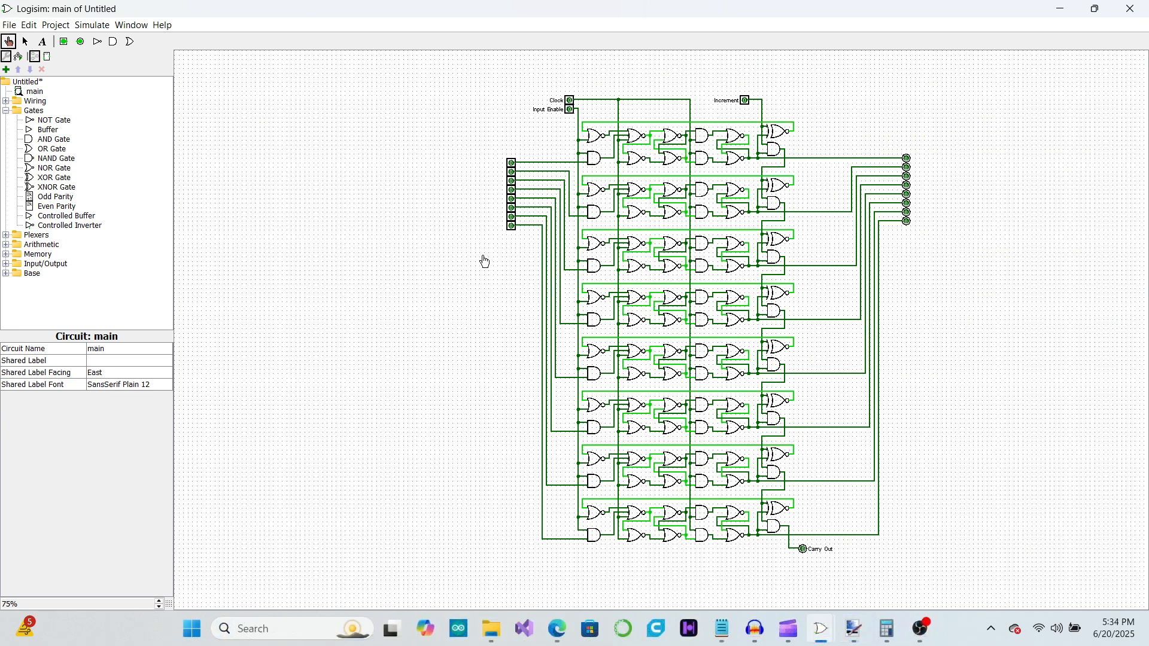
left_click(746, 102)
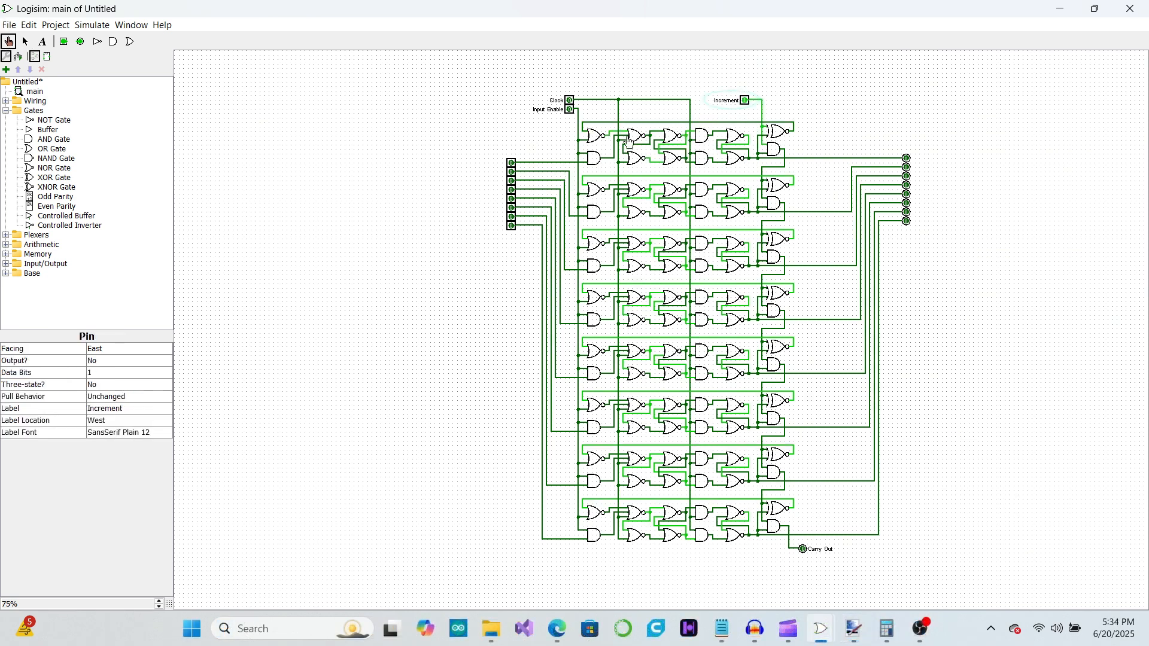
left_click(569, 101)
left_click(569, 101)
left_click(569, 102)
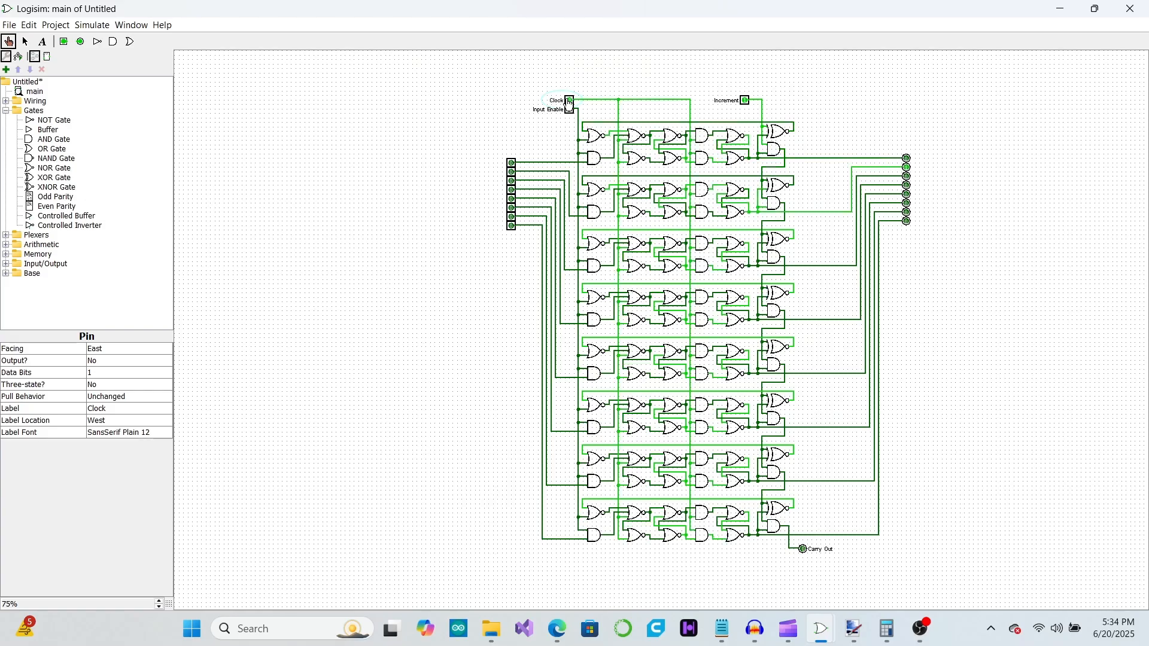
left_click(569, 102)
left_click(570, 102)
left_click(569, 102)
left_click(569, 102)
left_click(569, 103)
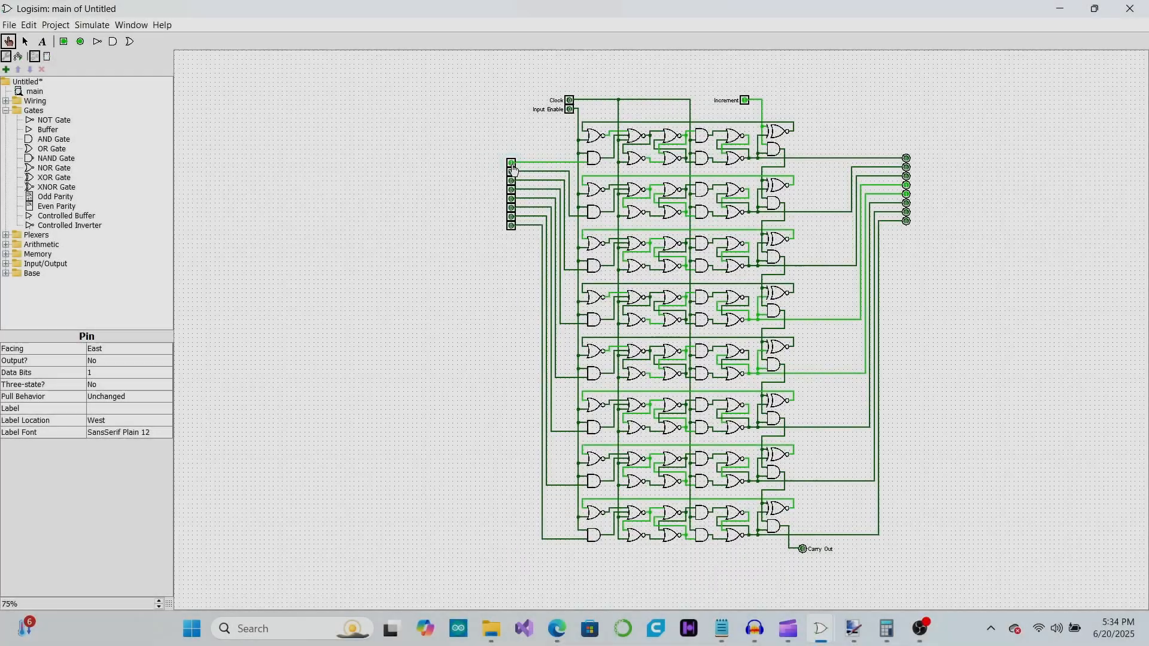
Step: Load the counter with only the first two data inputs on, with Increment off, Input Enable on and one Clock pulse
left_click(511, 173)
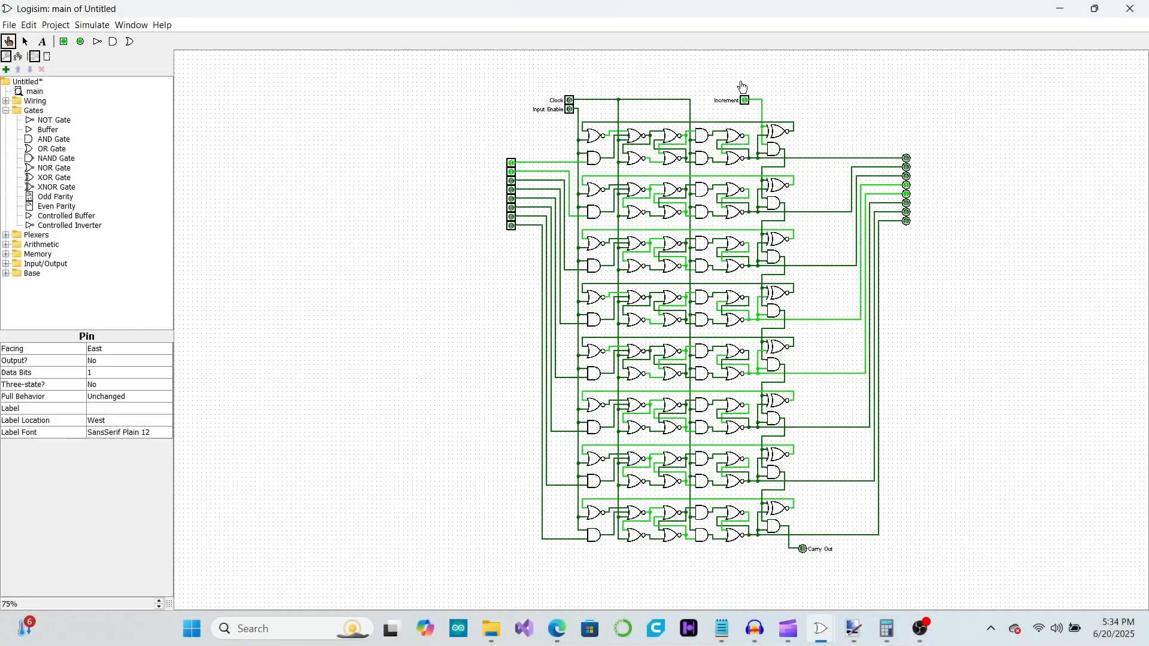
left_click(745, 100)
left_click(569, 110)
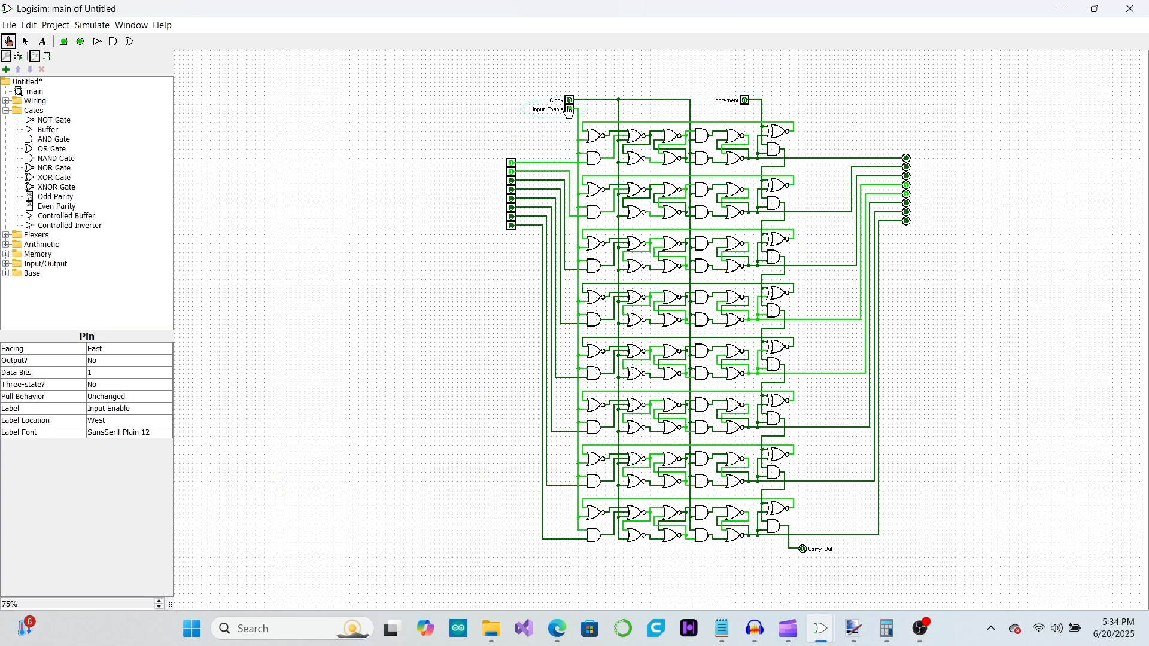
left_click(569, 100)
left_click(569, 101)
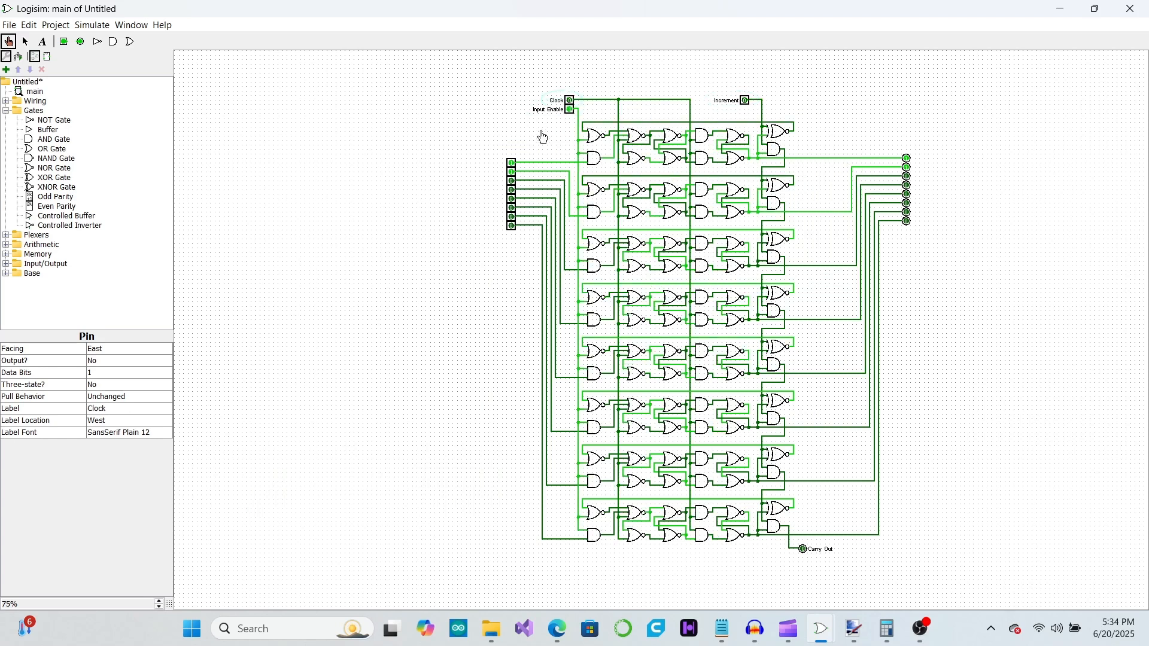
Step: Turn off the first two data inputs and pulse the Clock once to load all zeros
left_click(512, 172)
left_click(512, 163)
left_click(571, 101)
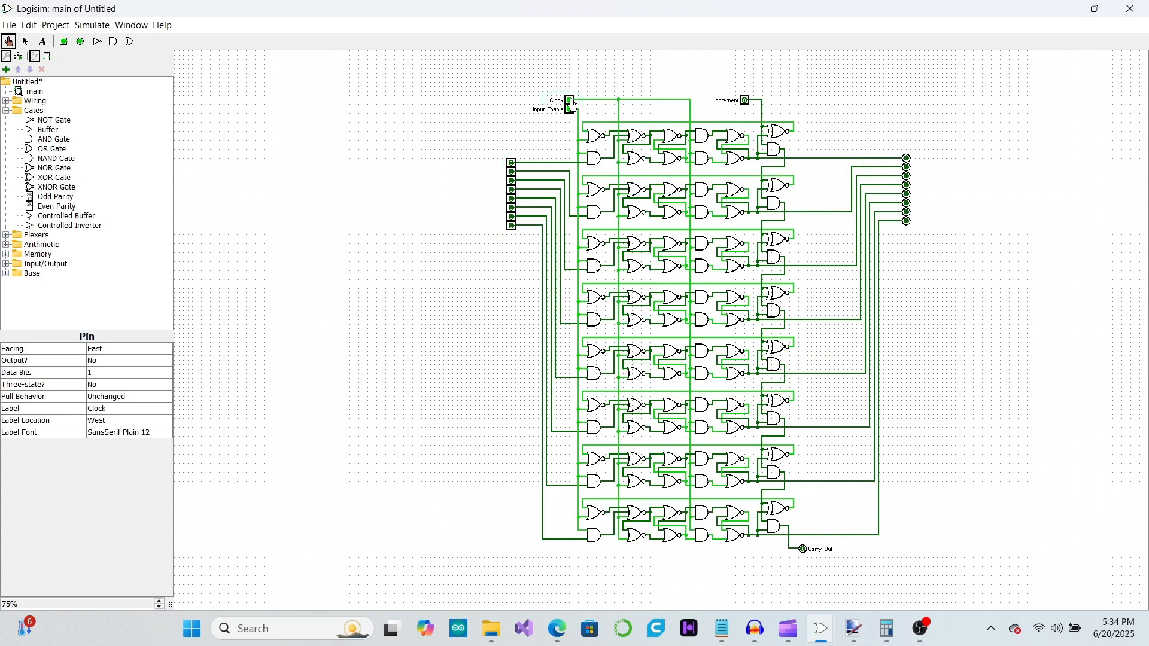
left_click(571, 101)
Step: Turn on the first, fourth, sixth and eighth data inputs and load them with one Clock pulse
left_click(511, 208)
left_click(512, 191)
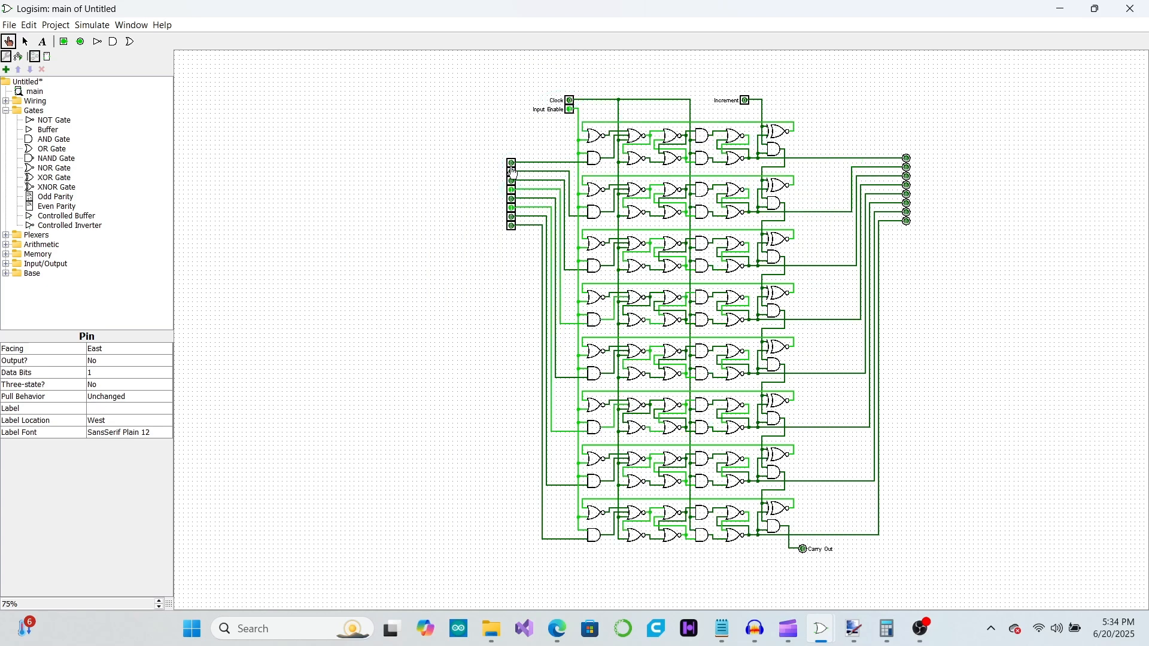
left_click(512, 162)
left_click(512, 226)
left_click(571, 101)
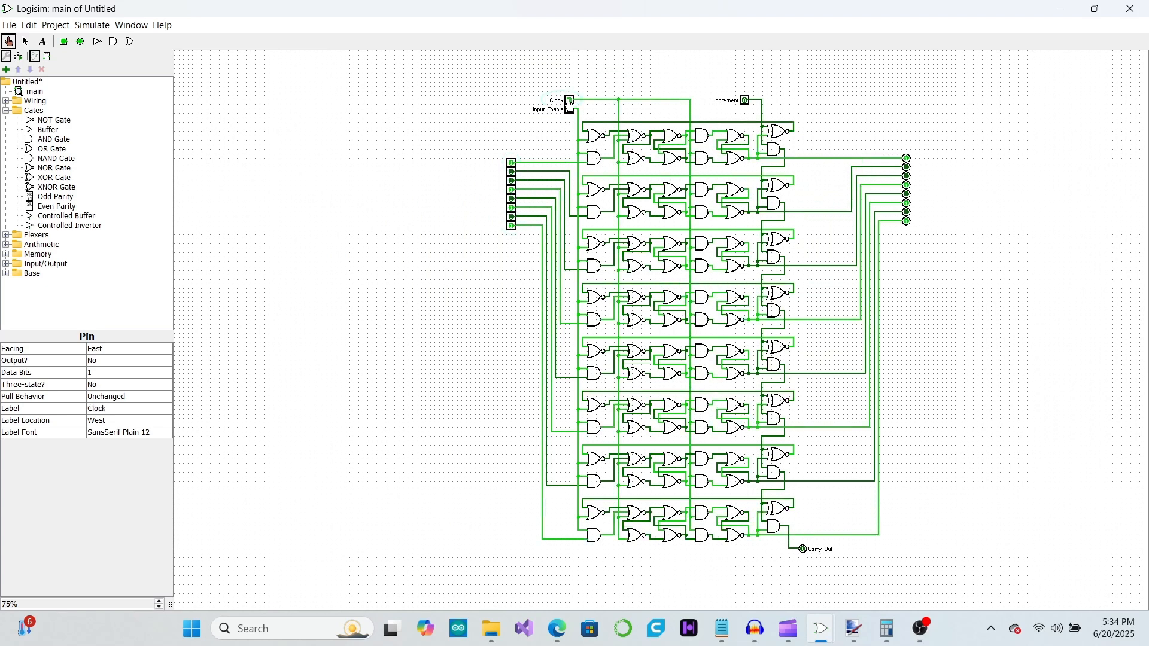
left_click(571, 102)
Step: Turn off the first, fourth, sixth and eighth data inputs
left_click(512, 226)
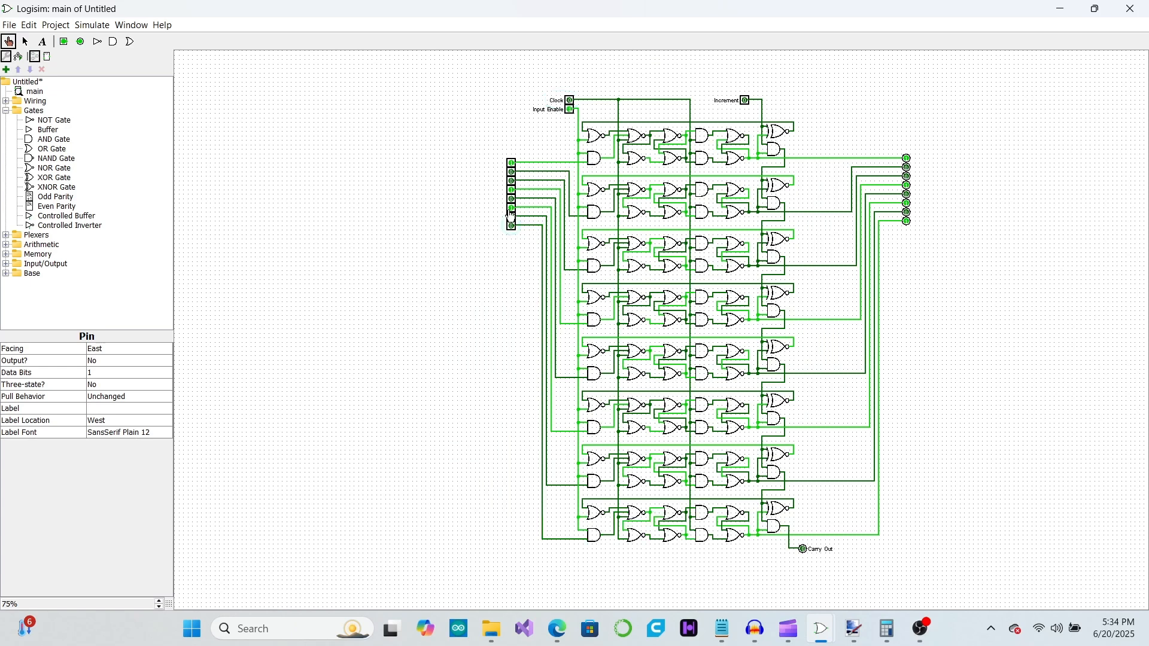
left_click(511, 208)
left_click(512, 190)
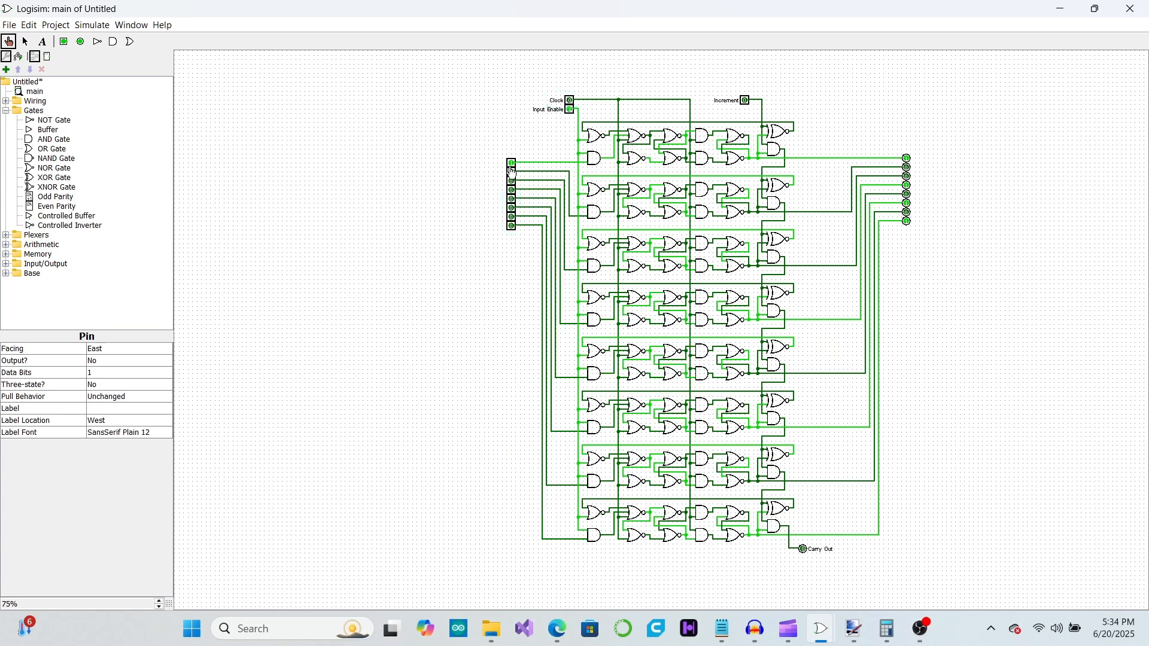
left_click(512, 163)
Step: Switch Input Enable off and back on, and pulse the Clock once to load the all-zero data inputs
left_click(572, 111)
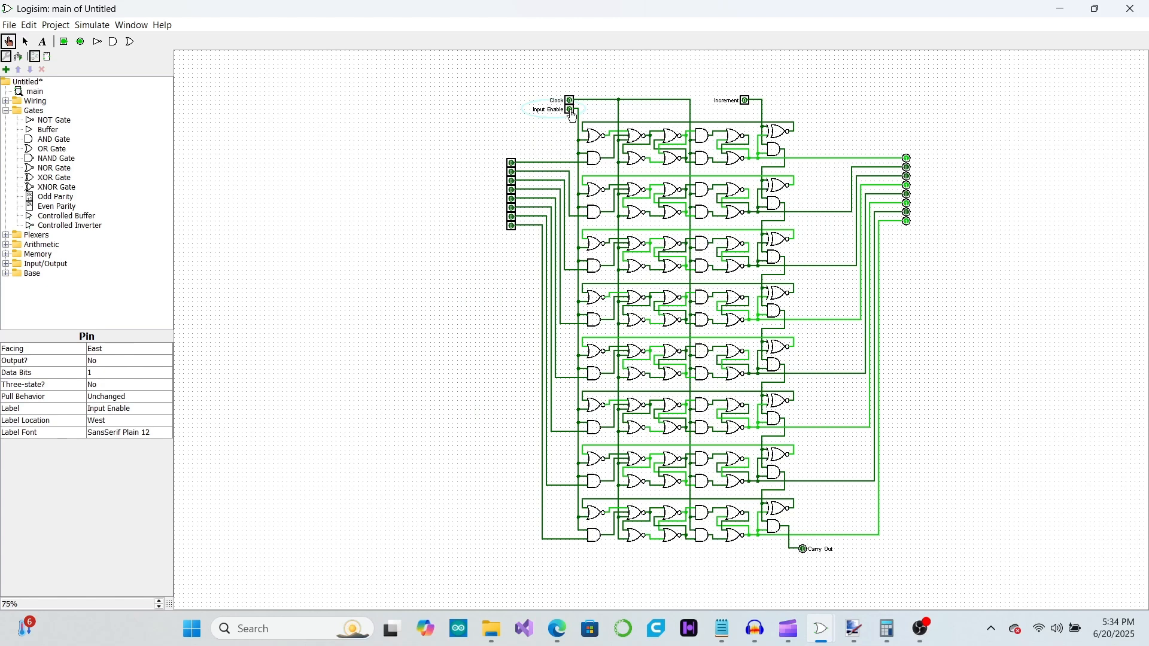
left_click(571, 111)
left_click(569, 101)
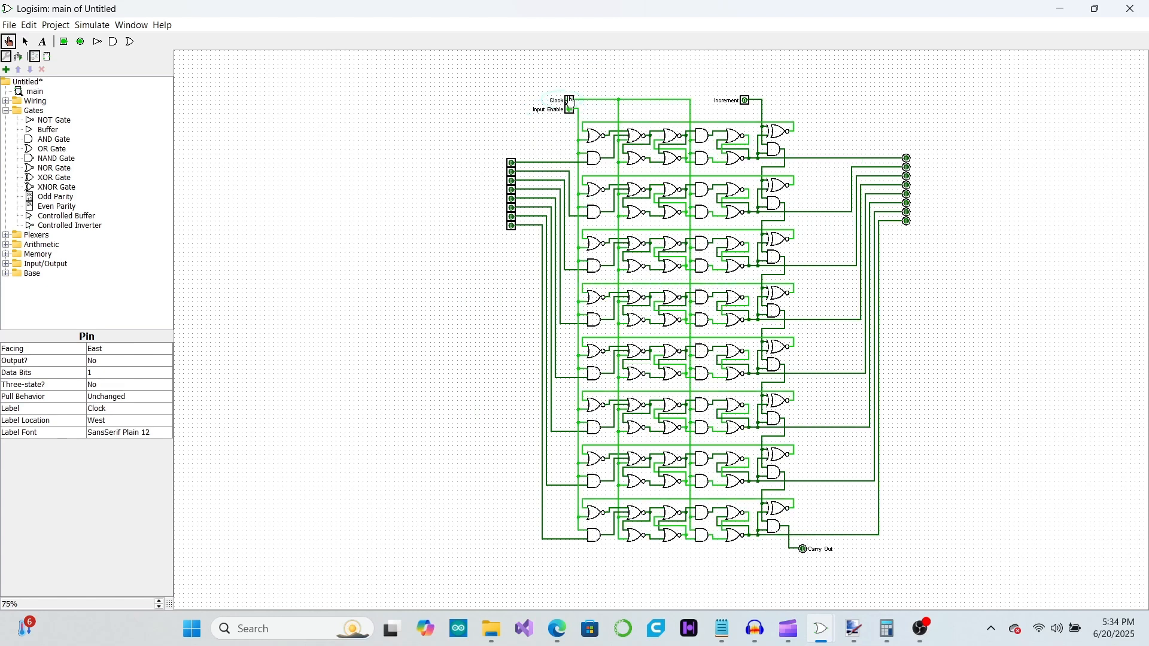
left_click(569, 101)
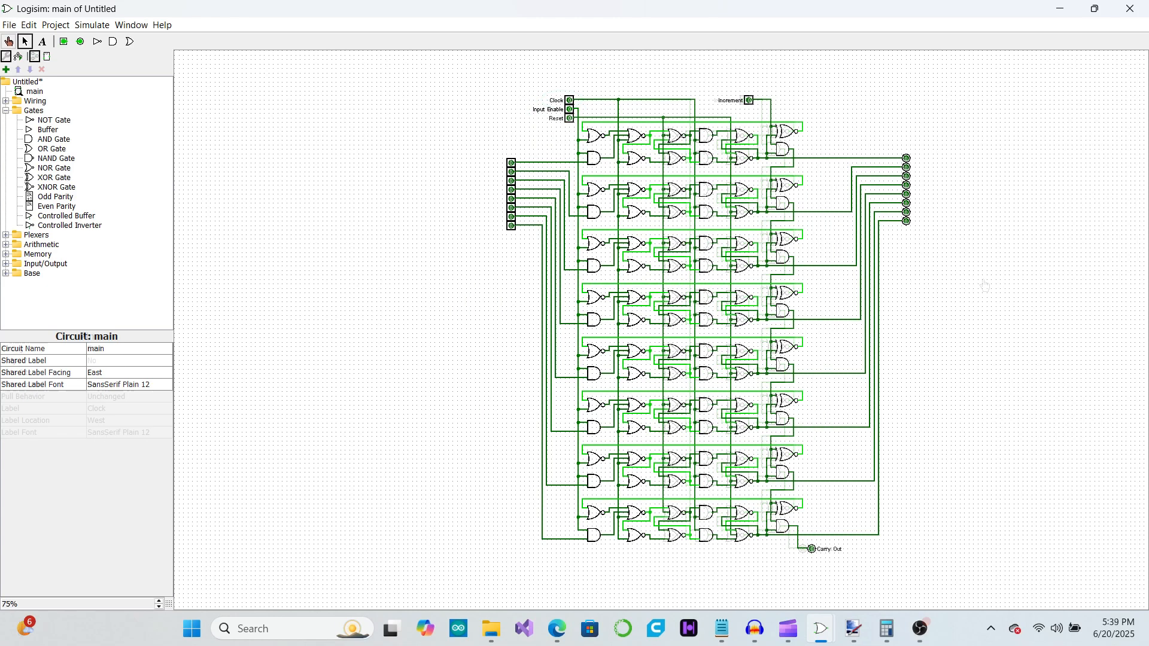